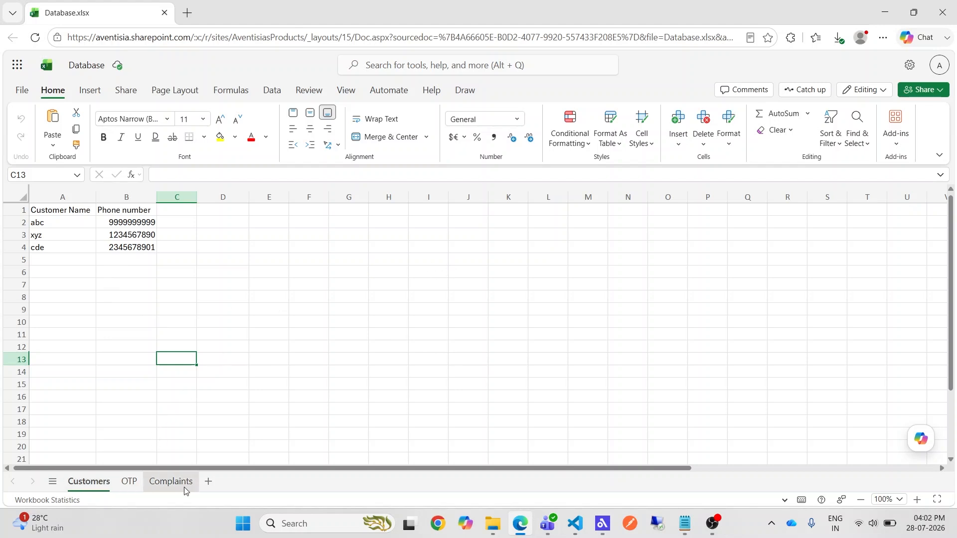
- Switch to the Avintra desktop app and add an M365 "Get file's Drive and Item ID" node after Start
click(601, 531)
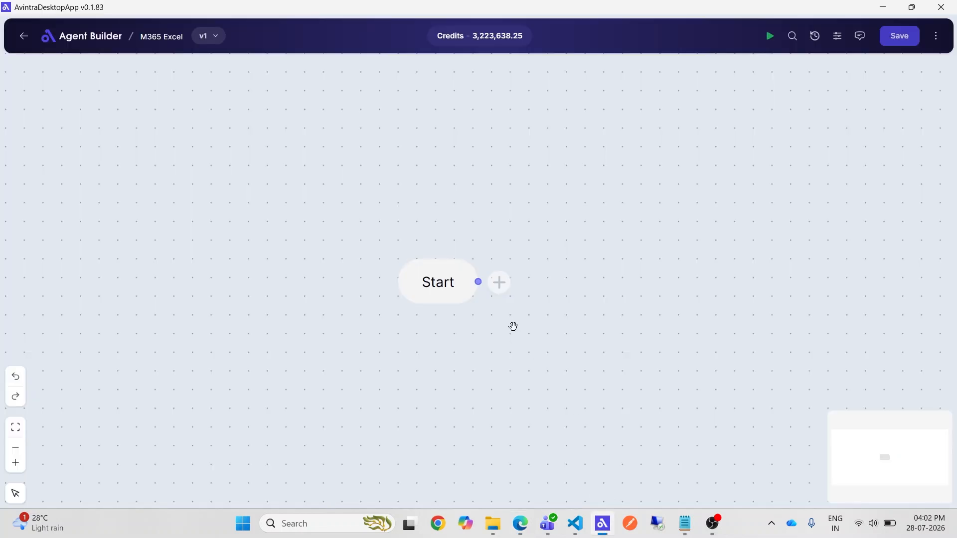
click(499, 288)
click(930, 294)
click(573, 373)
click(746, 123)
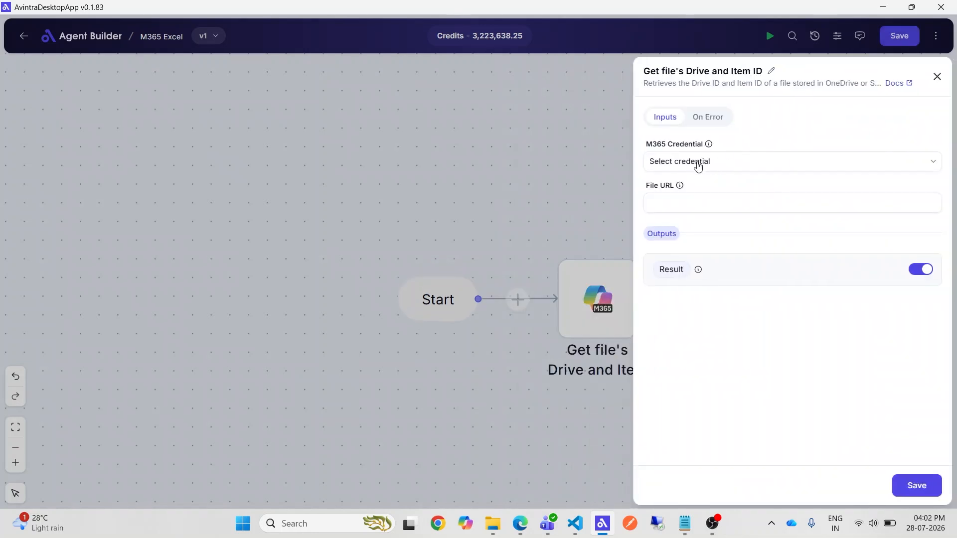
click(698, 166)
click(697, 185)
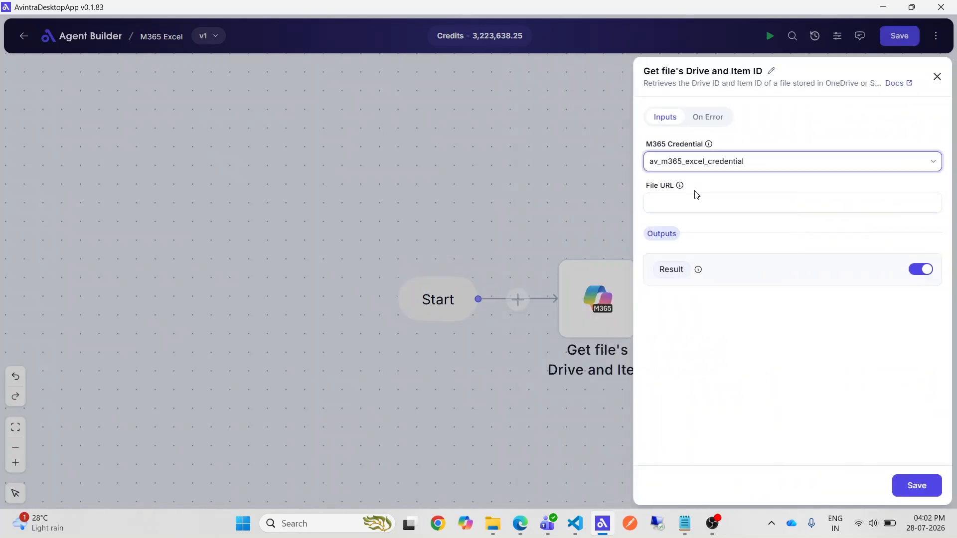
click(833, 207)
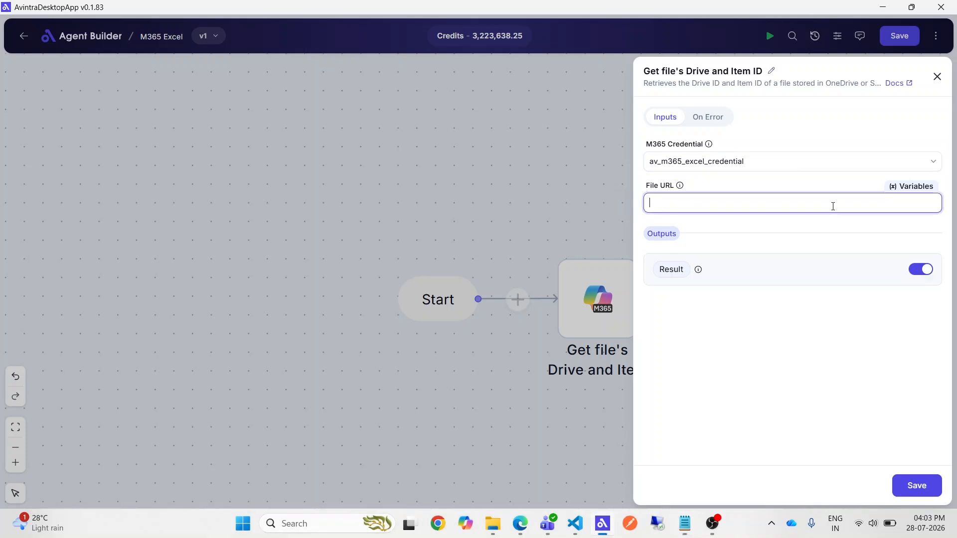
text(https://aventisia.sharepoint.com/sites/AventisiasProducts/Shared%20Documents/m365_connectors_test_files/Database.xlsx)
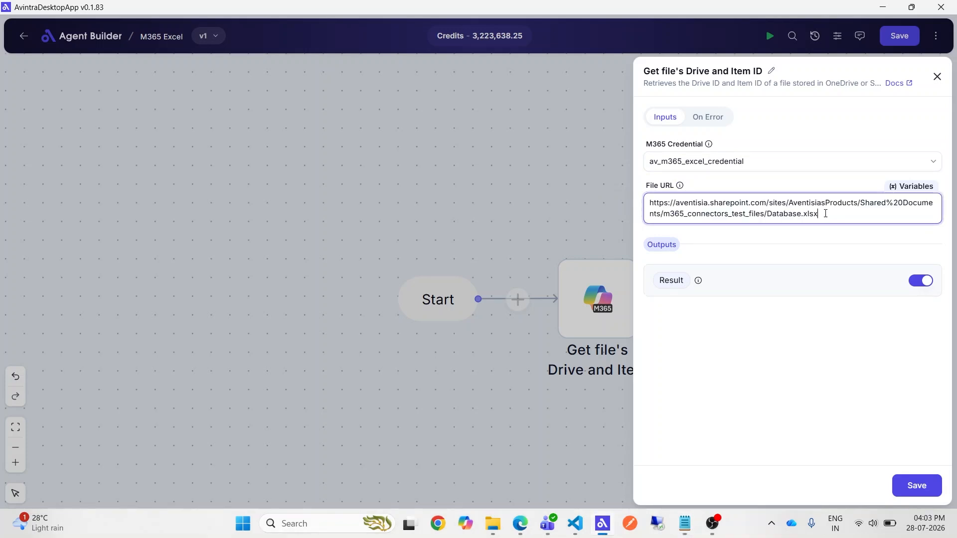
click(656, 282)
text(Excel)
click(917, 486)
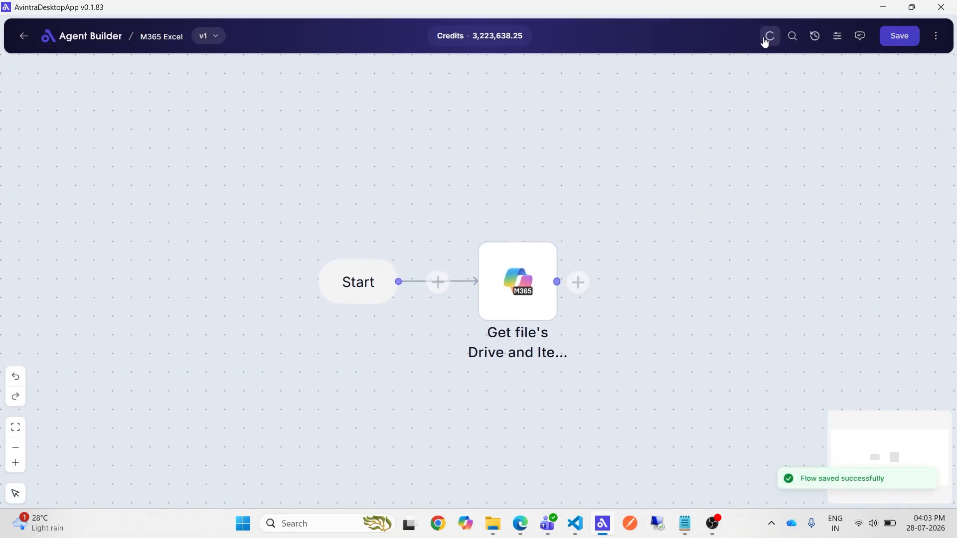
- Run the flow and examine the Drive and Item ID node's output in the execution logs
click(766, 42)
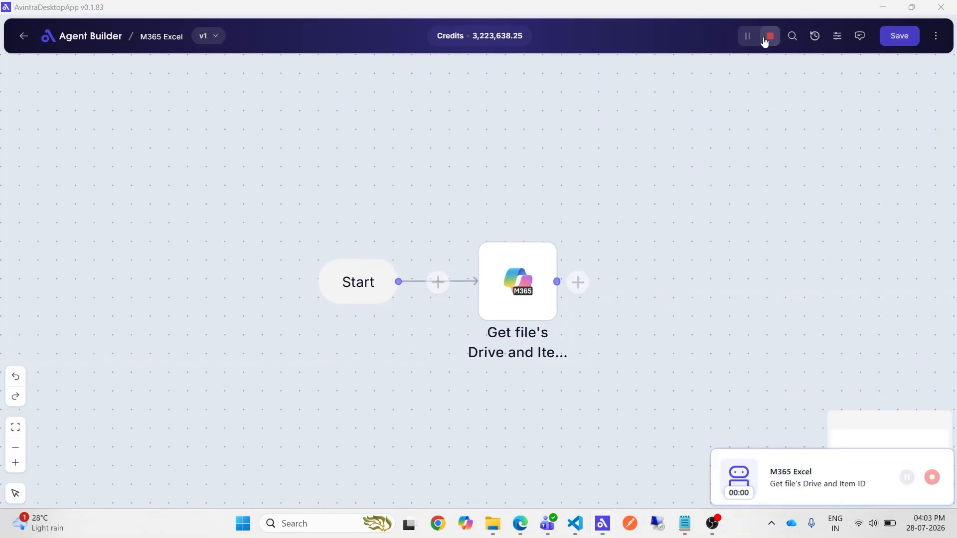
click(935, 38)
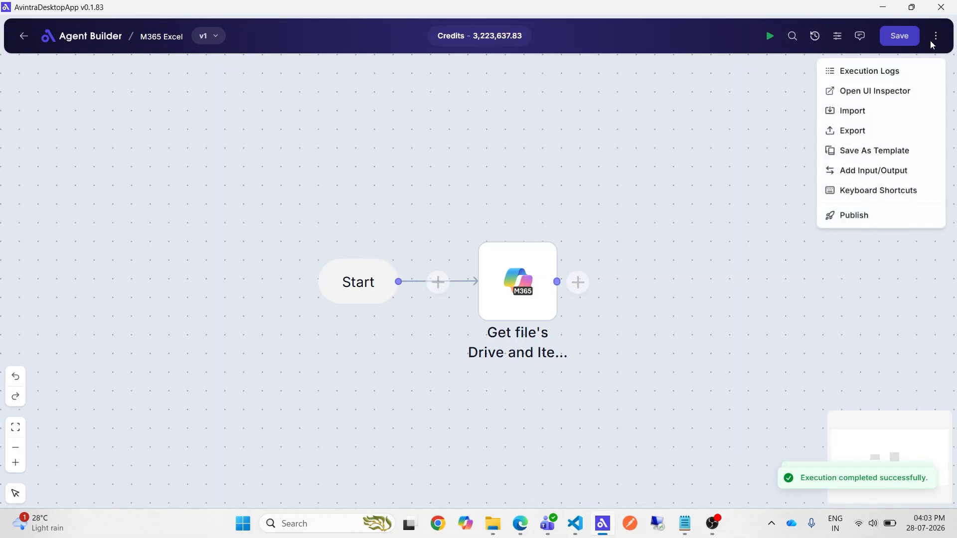
click(895, 70)
click(640, 297)
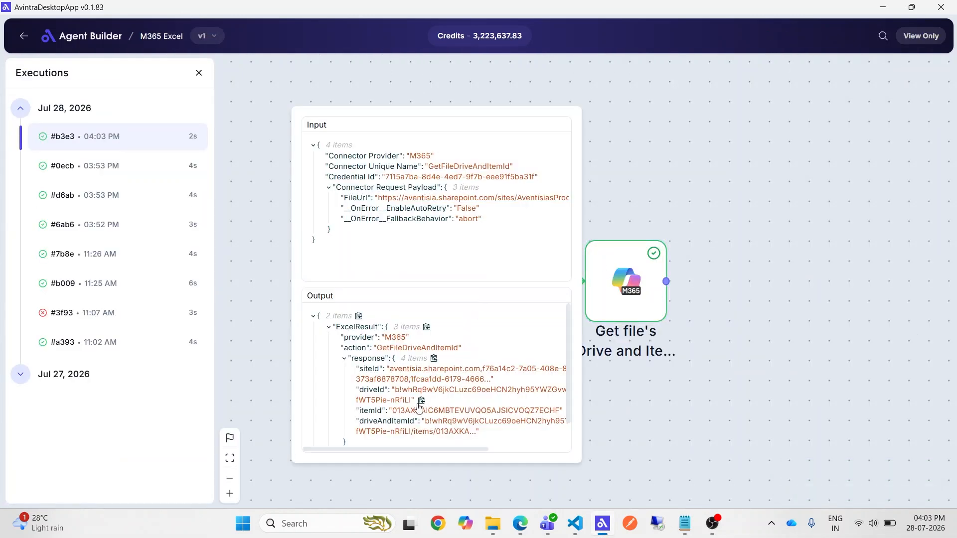
scroll(445, 386, down, 2)
scroll(448, 384, up, 1)
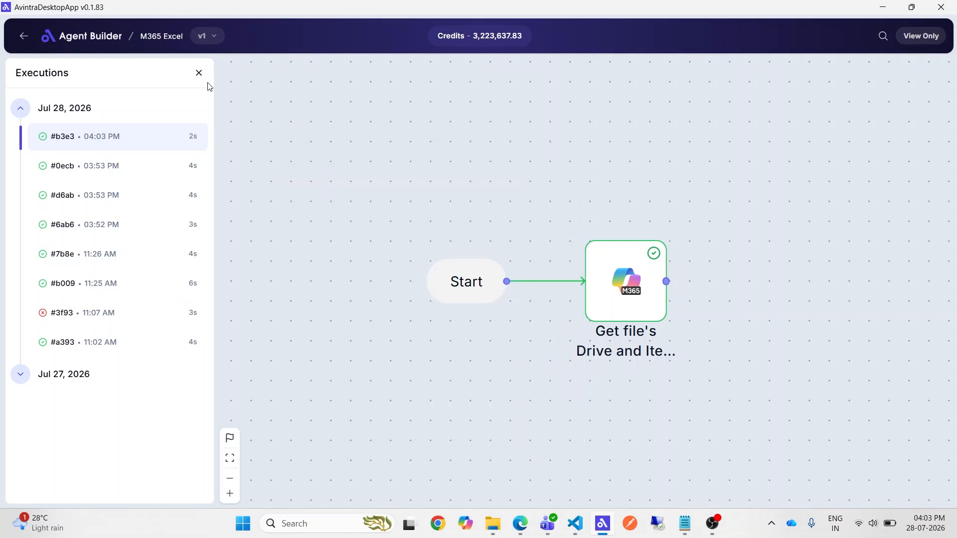
click(199, 73)
- Add an M365 Excel "Get worksheet names" node at the end of the flow and assign it av_m365_excel_credential
drag(479, 382, 285, 284)
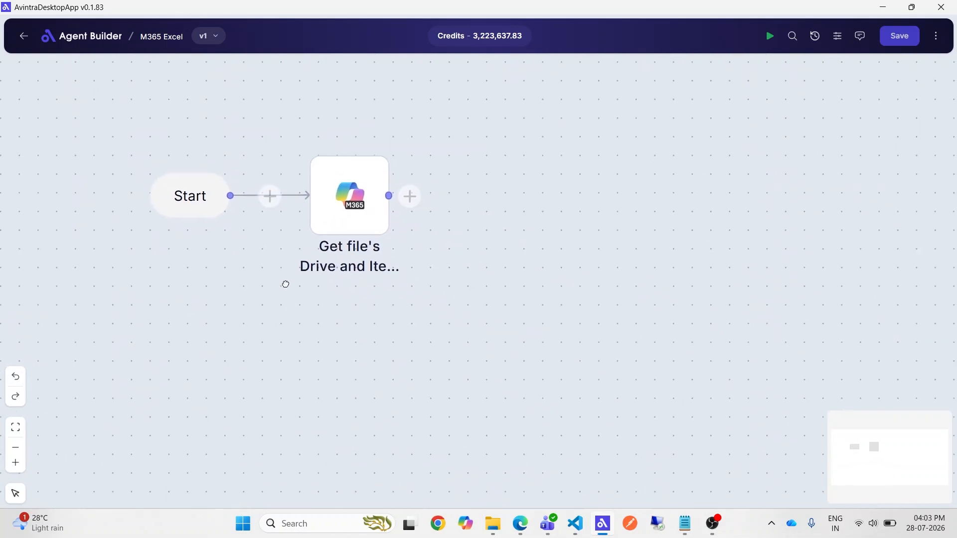
click(410, 197)
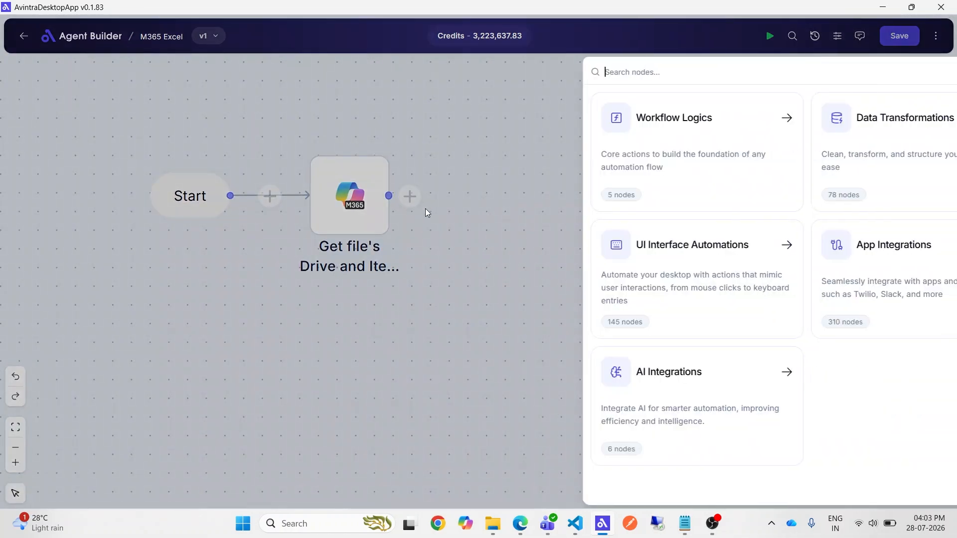
click(793, 273)
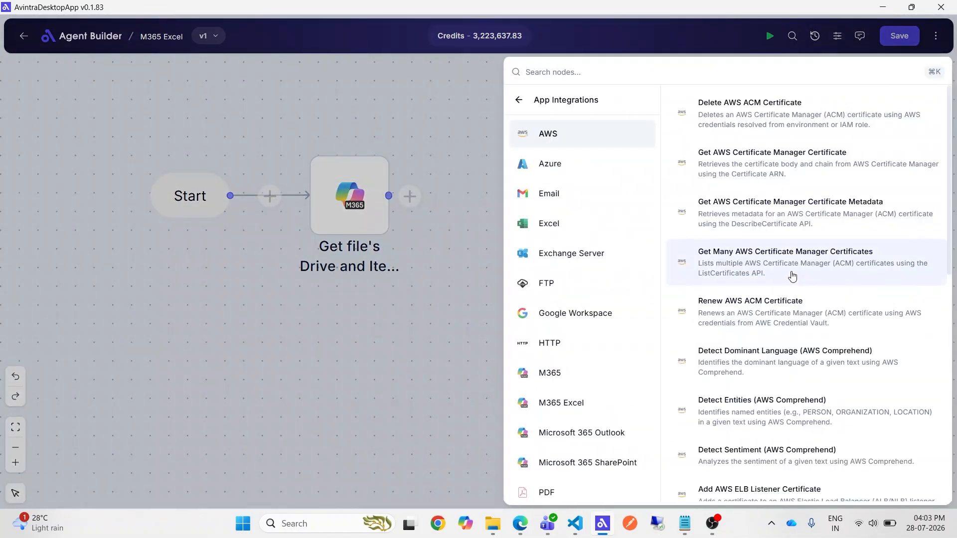
click(556, 401)
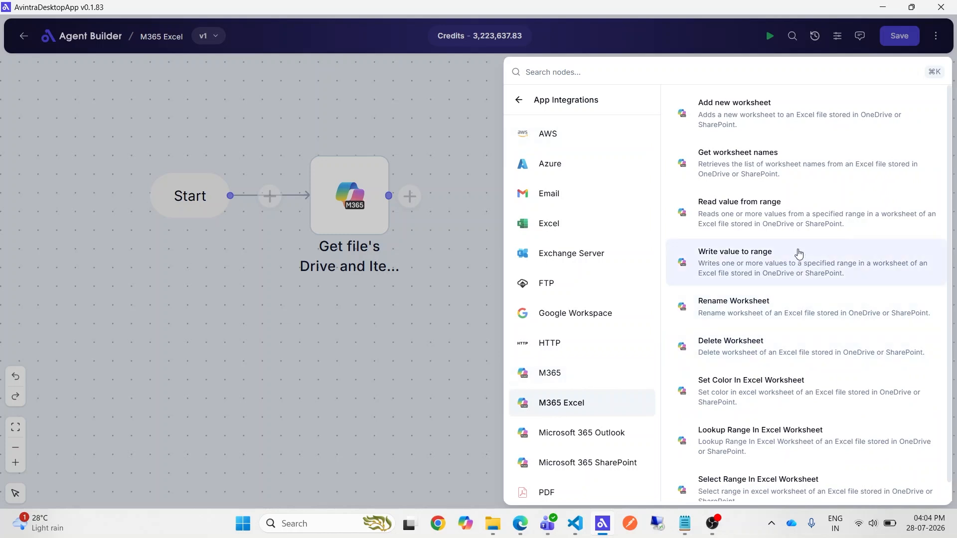
click(763, 169)
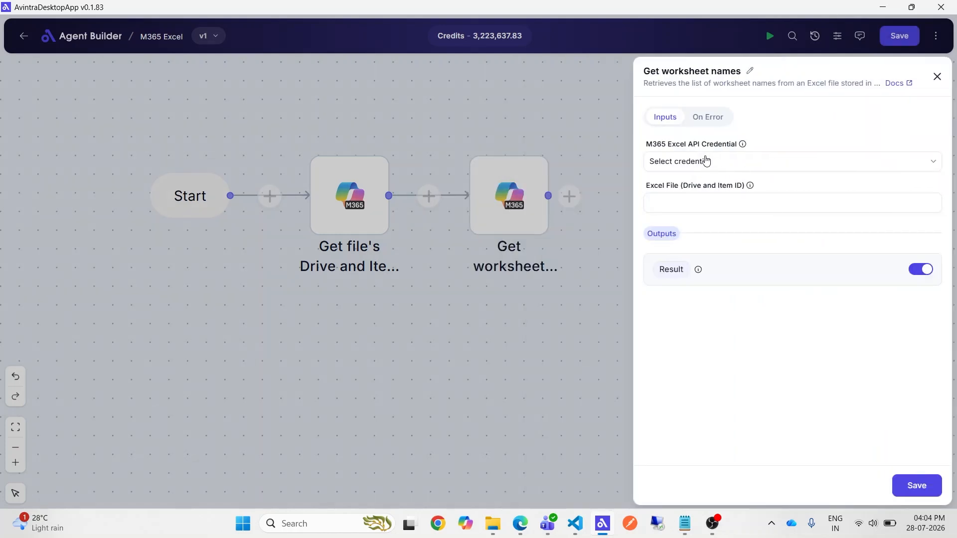
click(707, 161)
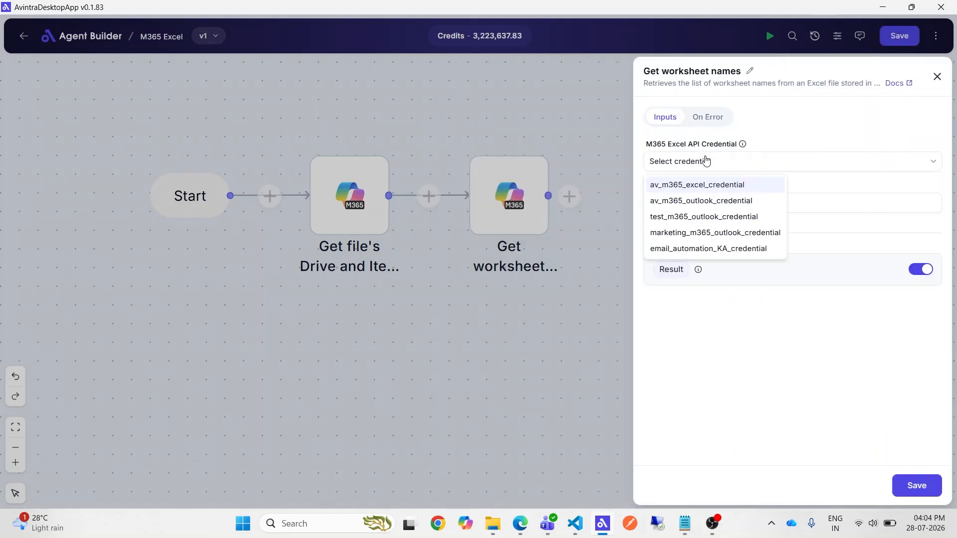
click(713, 184)
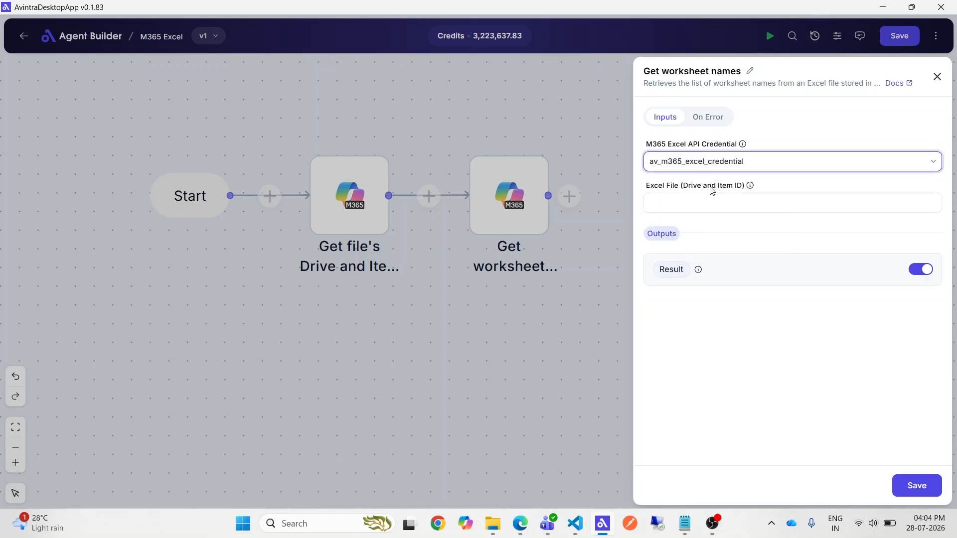
- Set the worksheet-names node's Excel file to {{ExcelResult.response.driveId.Value}}/items/{{ExcelResult.response.itemId.Value}} and save the node
mouse_move(754, 193)
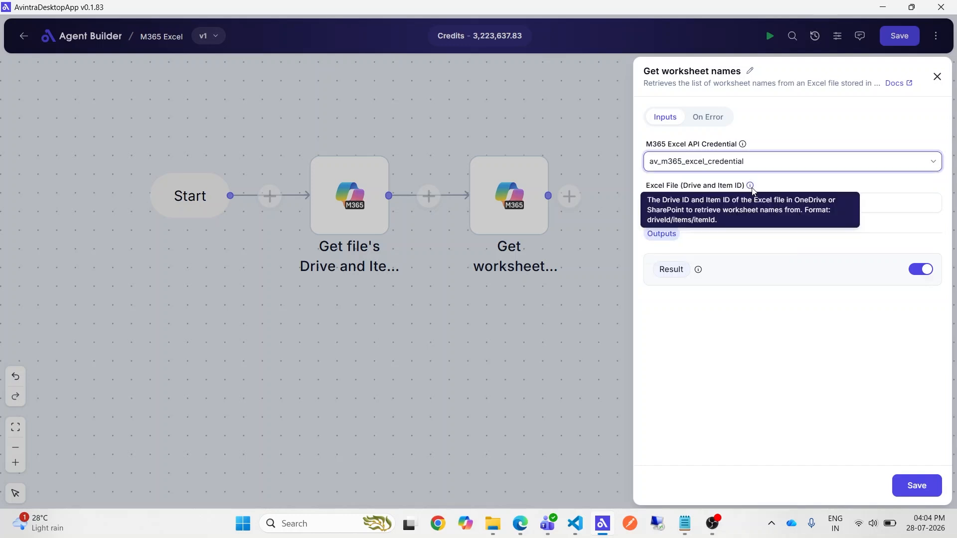
click(899, 203)
click(912, 186)
click(774, 267)
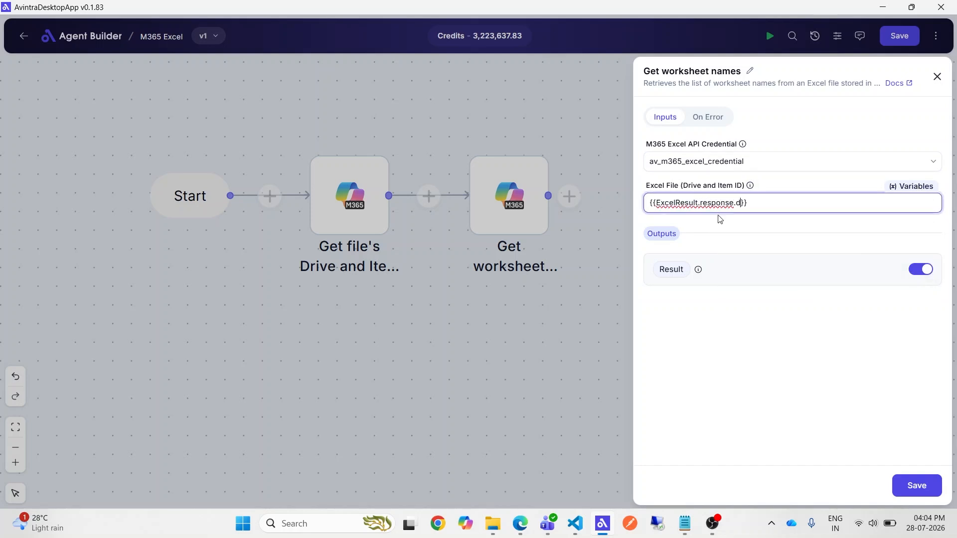
drag(792, 203, 617, 203)
mouse_move(752, 188)
drag(795, 206, 622, 205)
key(ctrl+c)
click(838, 202)
key(ctrl+v)
mouse_move(751, 189)
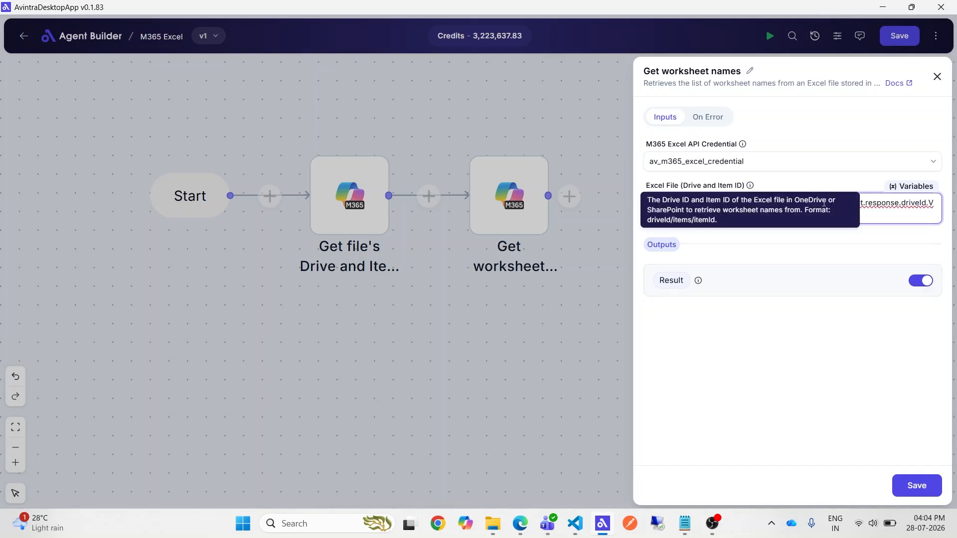
double_click(920, 204)
text(itemId.Value}})
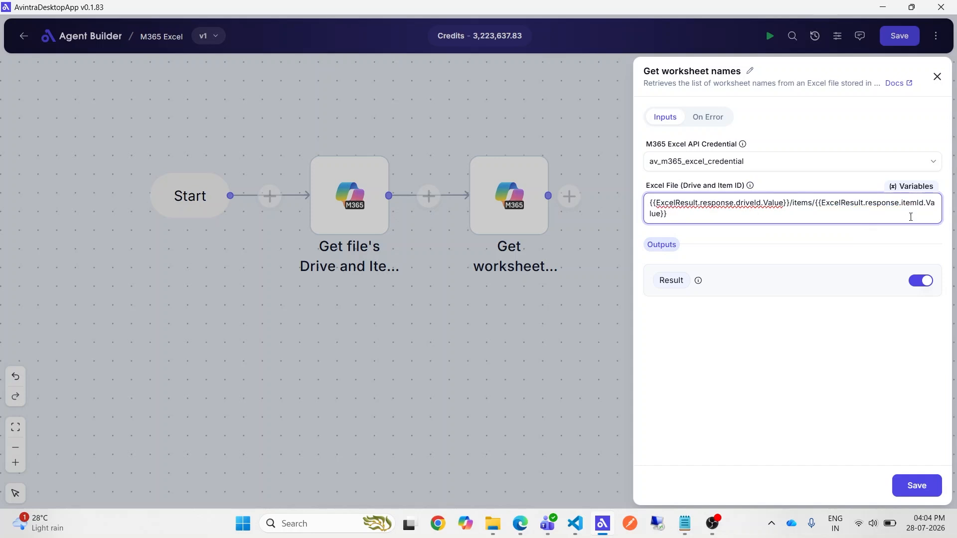
click(913, 484)
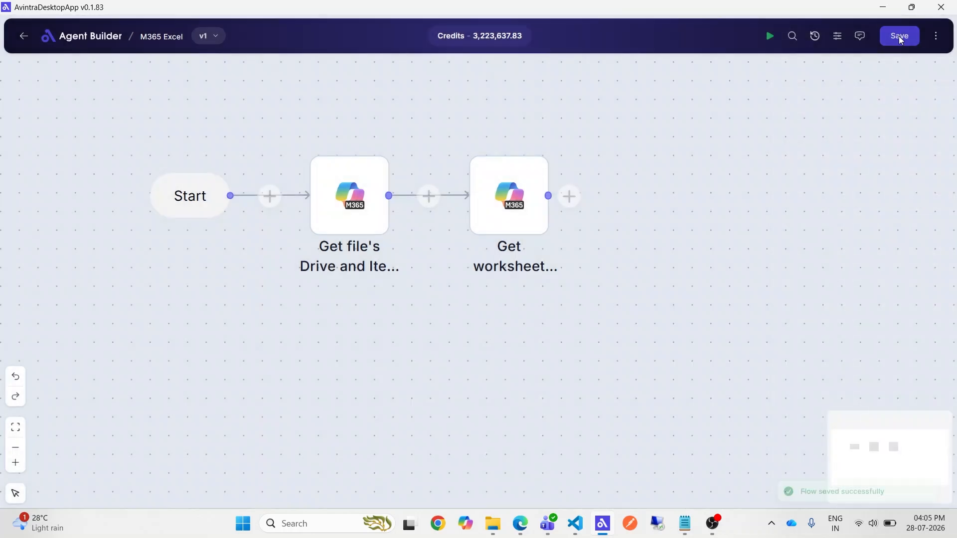
- Run the flow and examine the worksheet names returned by the Get worksheet names node in the execution logs
click(771, 39)
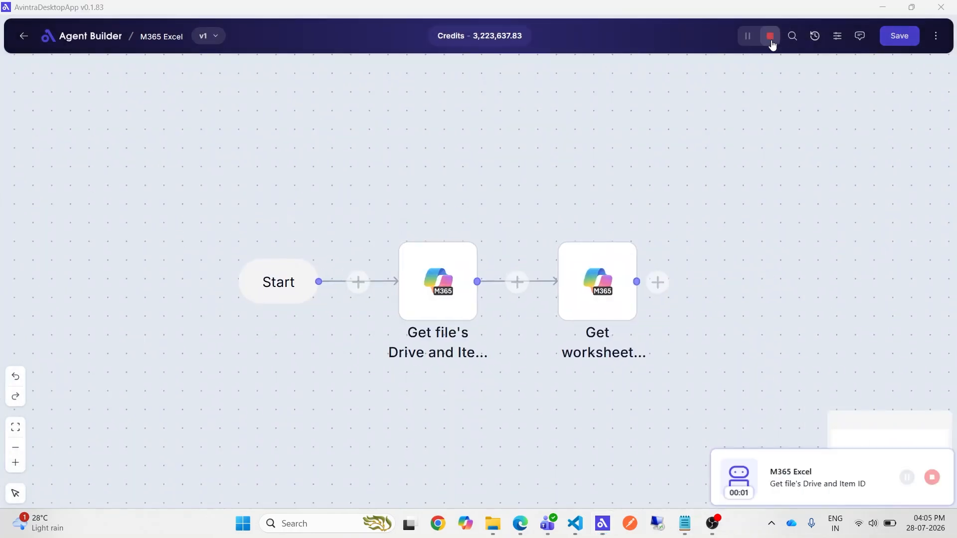
click(936, 36)
click(903, 71)
mouse_move(688, 278)
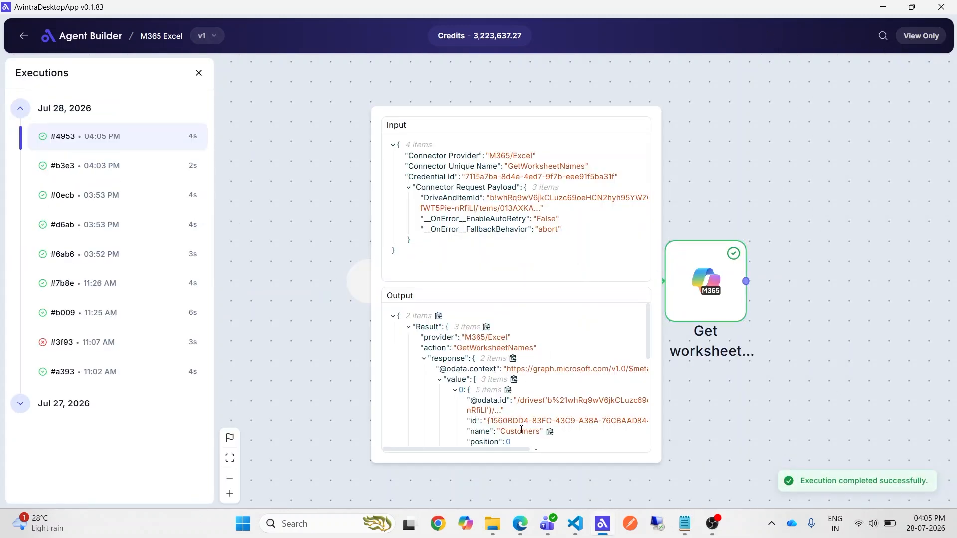
scroll(523, 430, down, 1)
double_click(521, 369)
scroll(529, 372, down, 2)
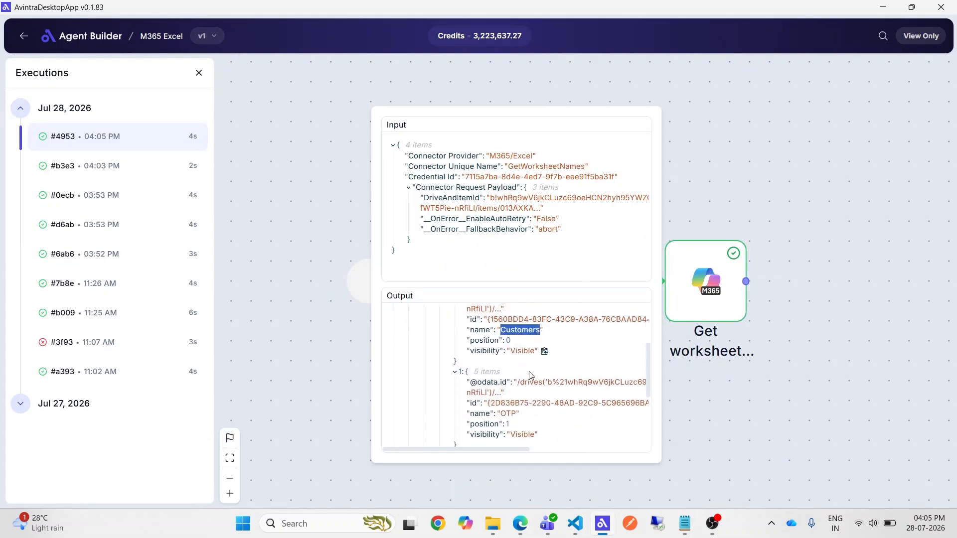
scroll(527, 375, down, 2)
double_click(521, 357)
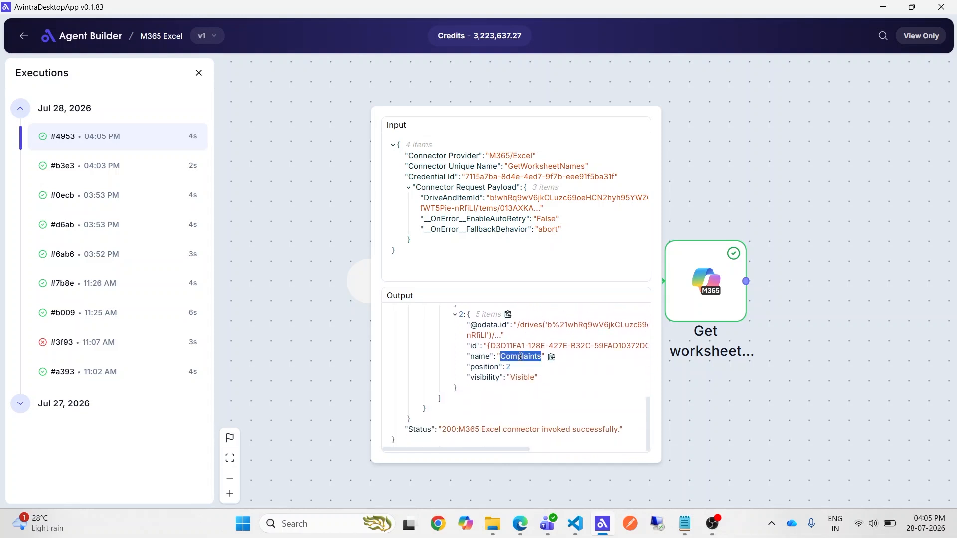
click(199, 73)
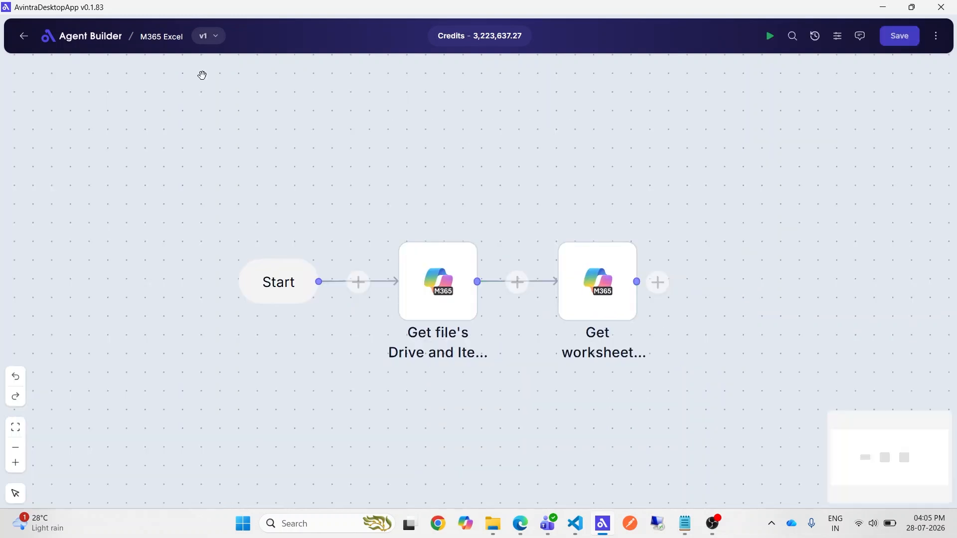
- Add an M365 Excel "Read value from range" node after the Get worksheet names node
click(453, 193)
click(812, 282)
click(598, 405)
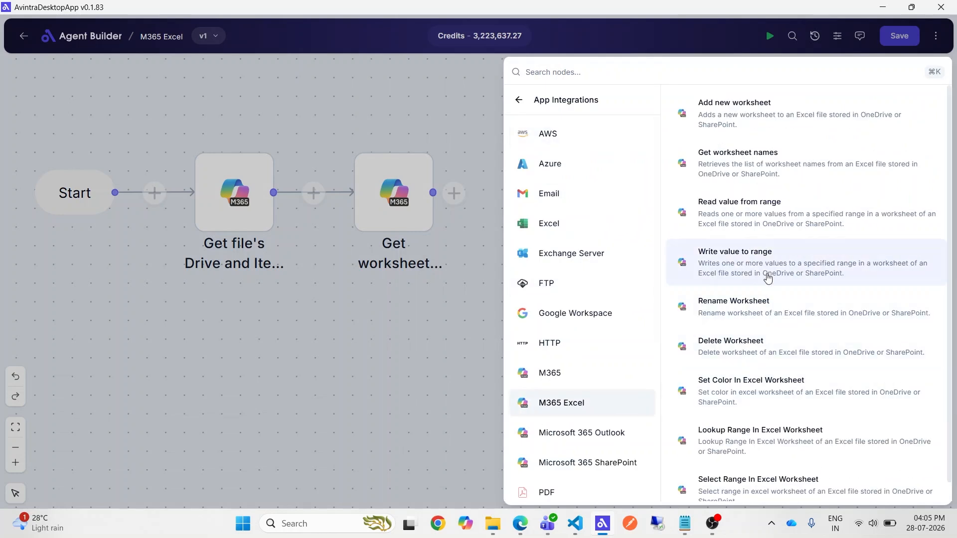
click(766, 209)
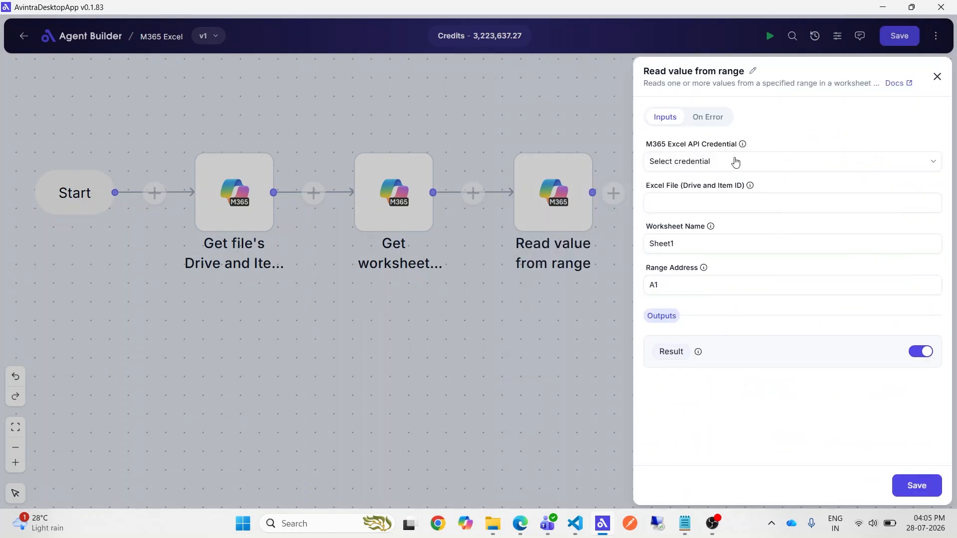
- Give the read node av_m365_excel_credential, the file reference {{ExcelResult.response.driveId.Value}}/items/{{ExcelResult.response.itemId.Value}} and the worksheet name Customers
click(702, 203)
key(ctrl+v)
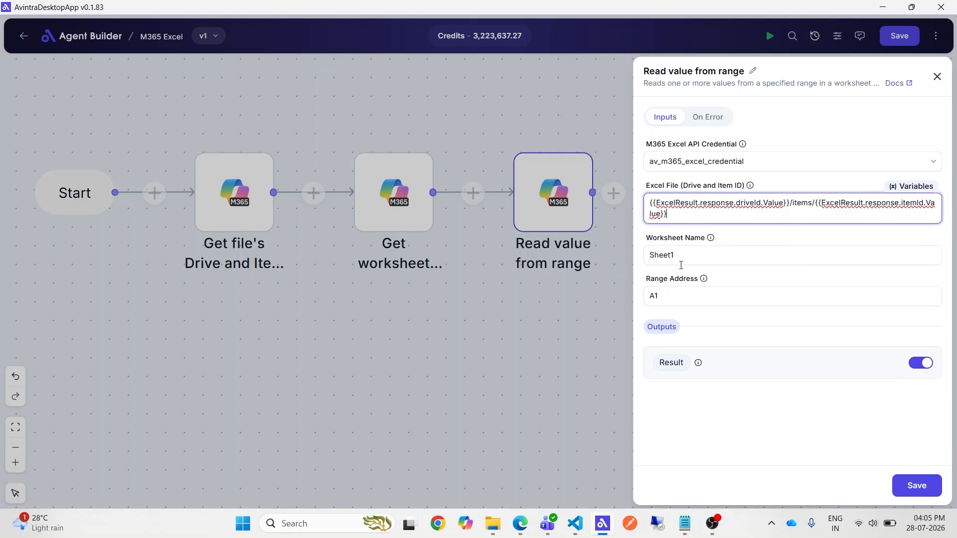
double_click(681, 261)
text(Customers)
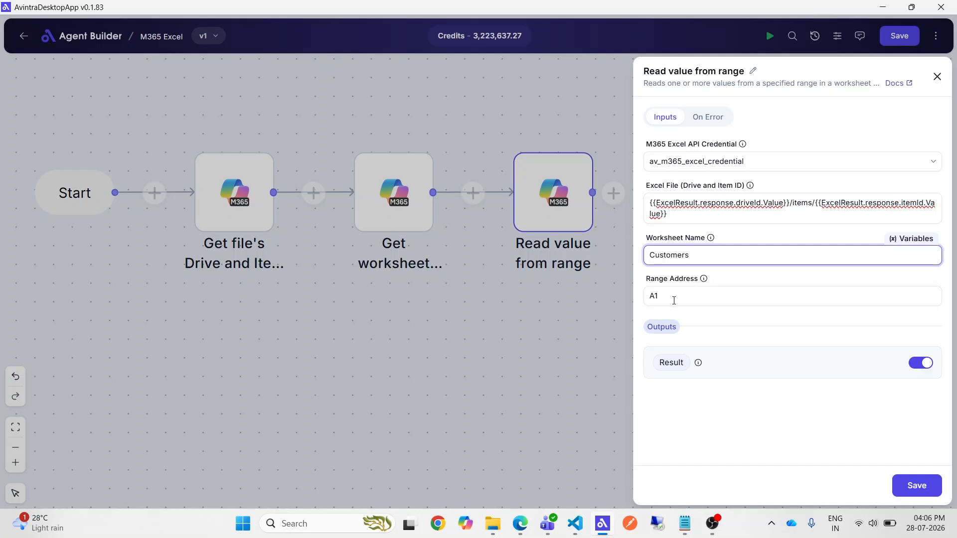
- Rename the read node's output variable to ReadCustomers and save the node
click(660, 363)
text(ReadCusto)
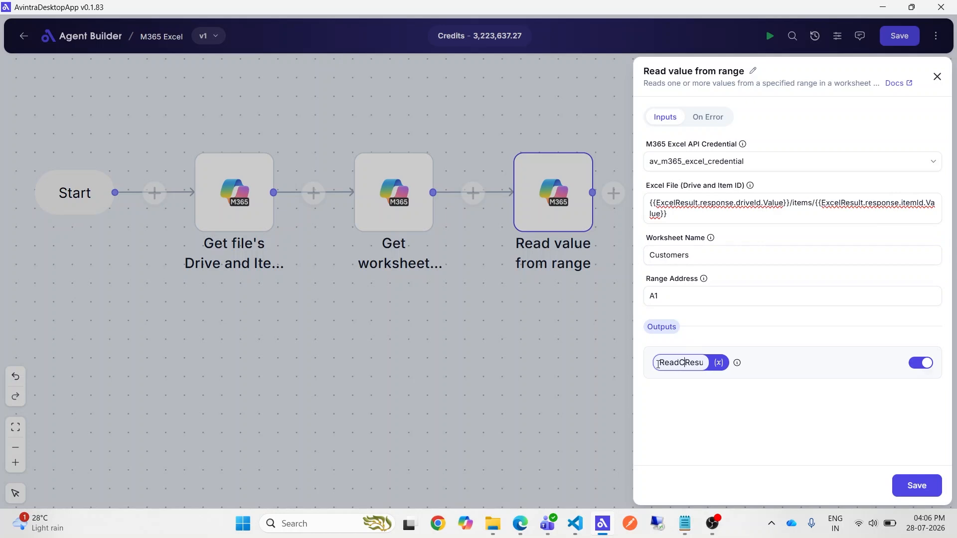
text(mers)
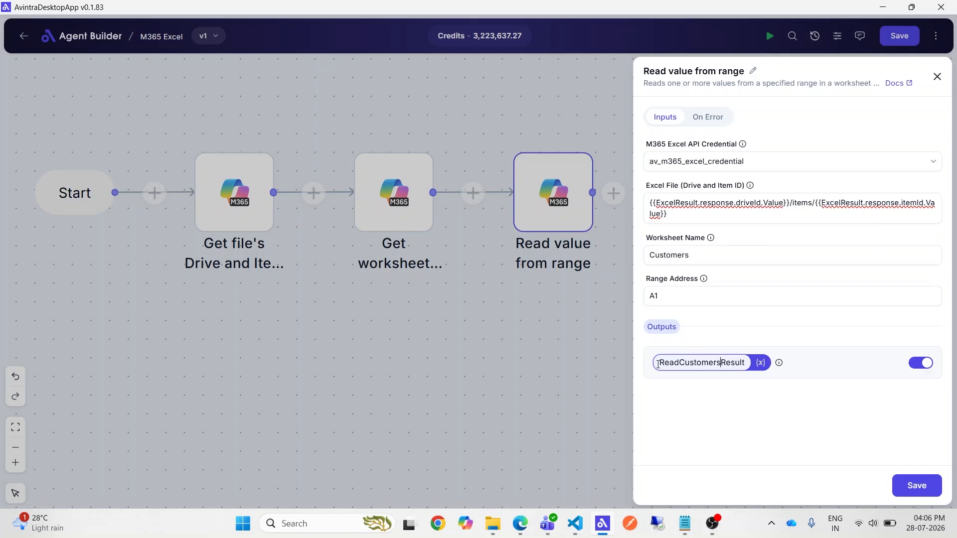
key(Delete)
key(Delete)
key(Delete)
key(Delete)
key(Delete)
key(Delete)
click(753, 429)
click(912, 485)
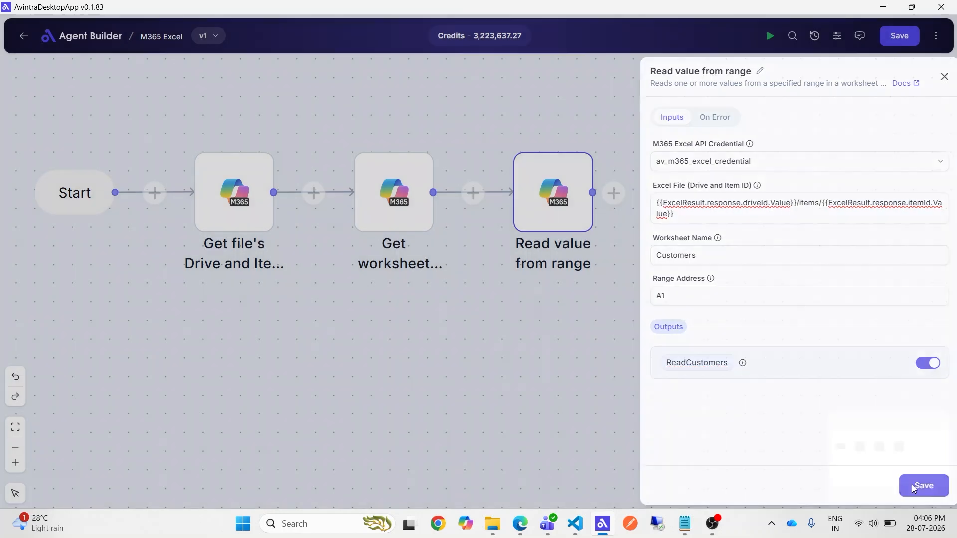
- Run the flow and examine the value returned by the "Read value from range" node in the execution logs
click(771, 37)
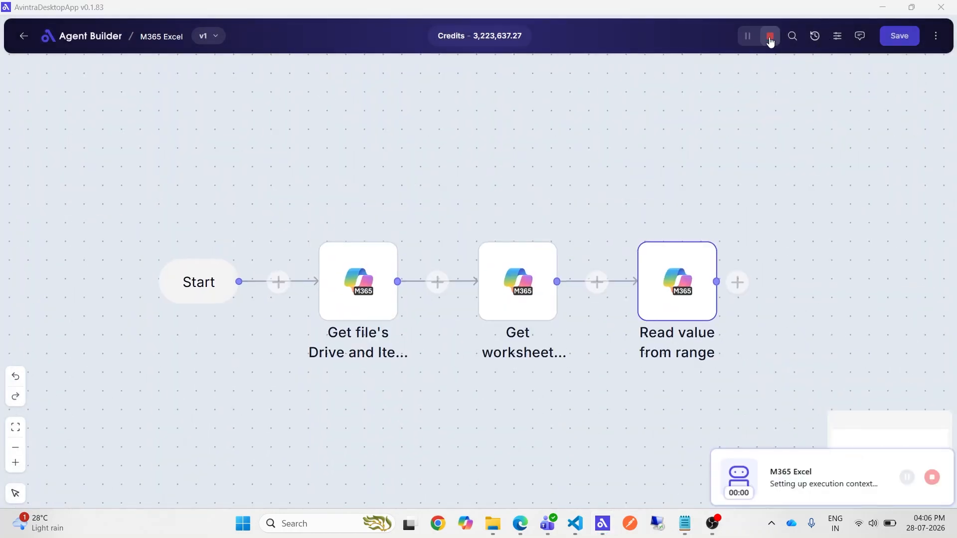
click(935, 36)
click(870, 71)
mouse_move(783, 279)
scroll(578, 412, down, 10)
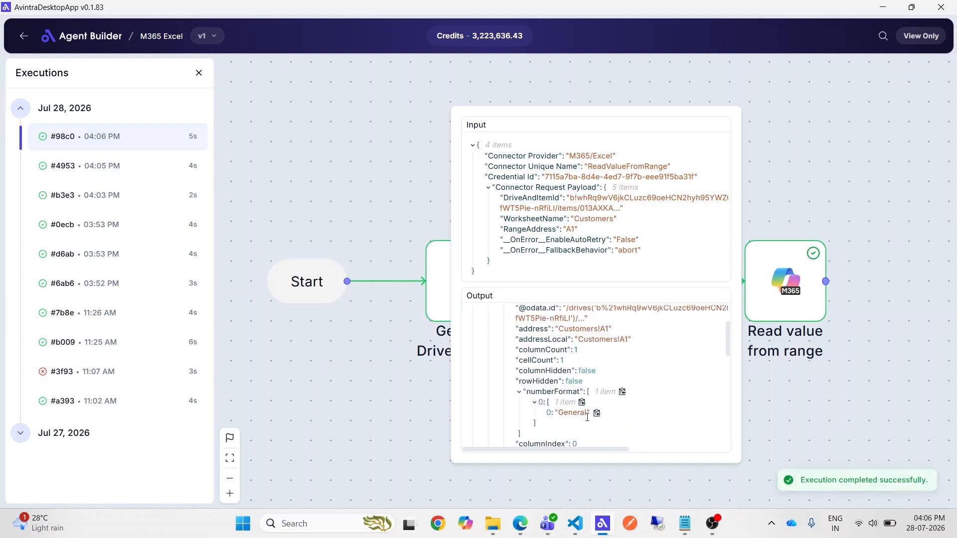
scroll(586, 414, down, 4)
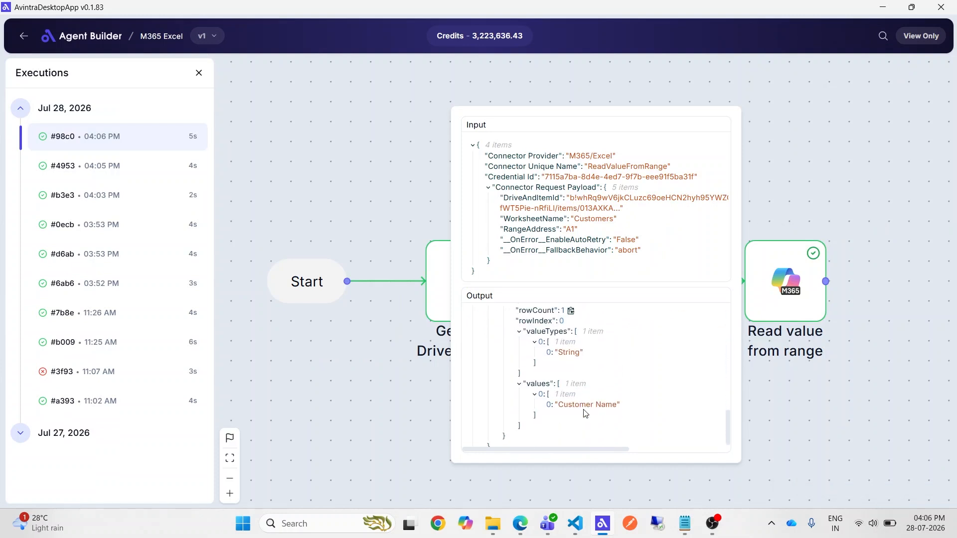
drag(559, 399, 618, 400)
- Switch to Database.xlsx in the browser, check cell A1 of the Customers sheet against the node's output, and return to Agent Builder
click(520, 523)
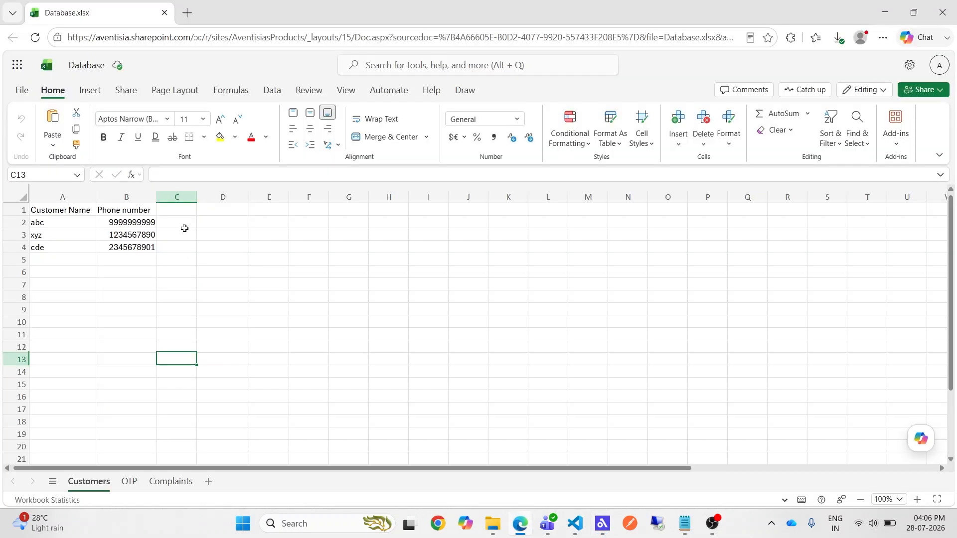
click(53, 212)
click(14, 174)
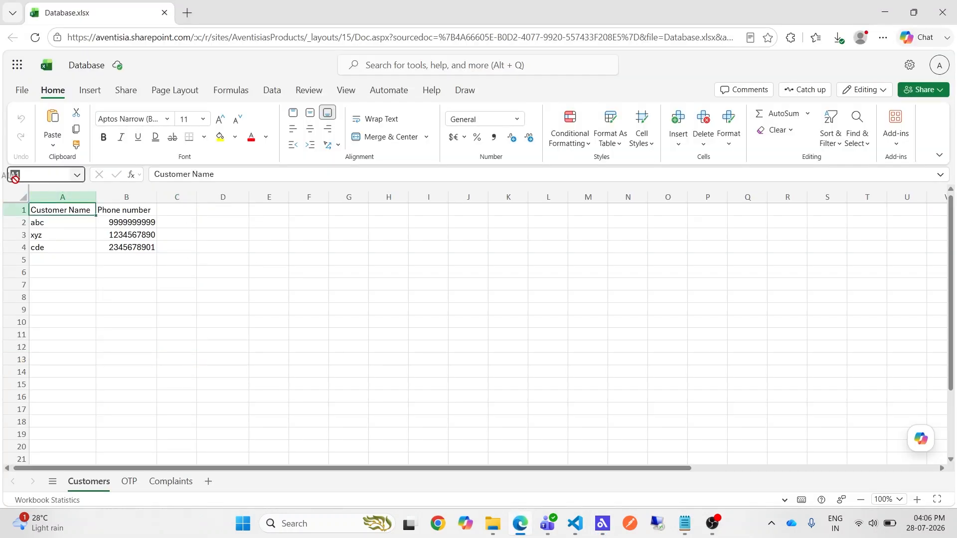
click(147, 288)
click(886, 13)
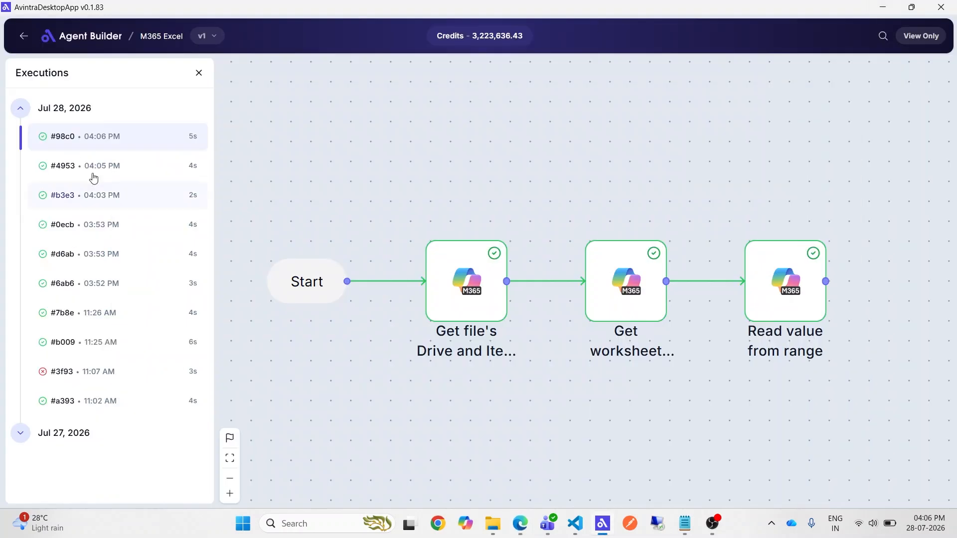
- Leave the execution logs and add an M365 Excel "Add new worksheet" node after the "Read value from range" node
click(199, 73)
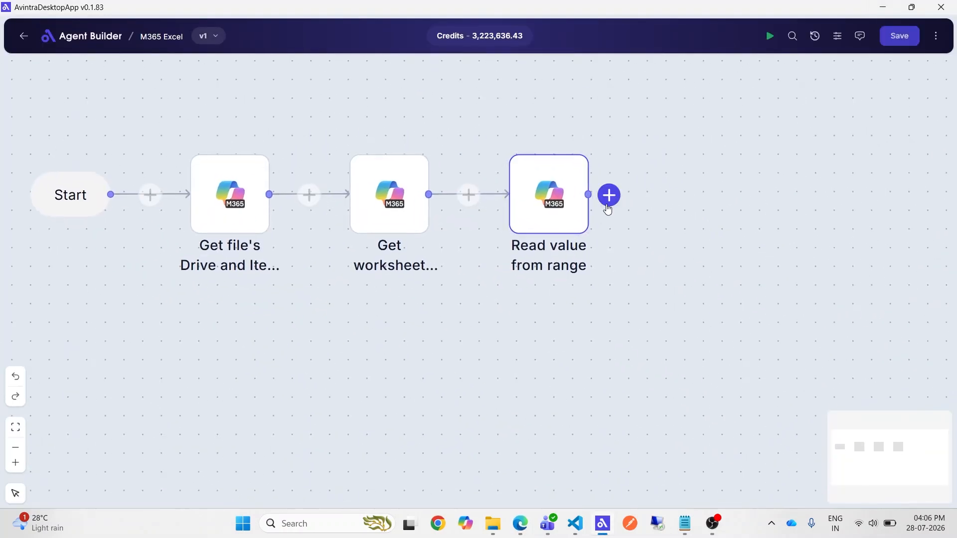
click(609, 195)
click(818, 264)
click(562, 402)
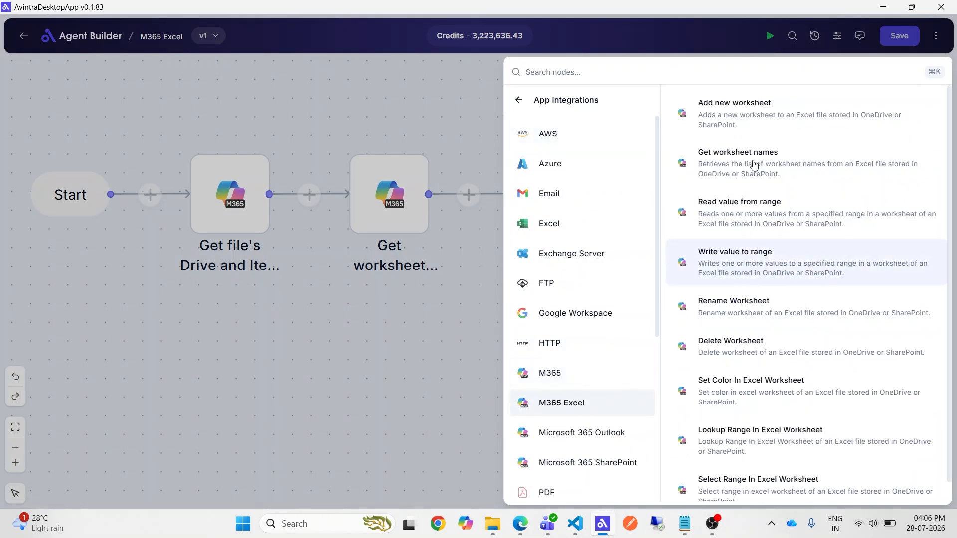
click(726, 121)
- Give the node av_m365_excel_credential, the Drive and Item ID {{ExcelResult.response.driveId.Value}}/items/{{ExcelResult.response.itemId.Value}} and the new worksheet name Test Worksheet
click(704, 165)
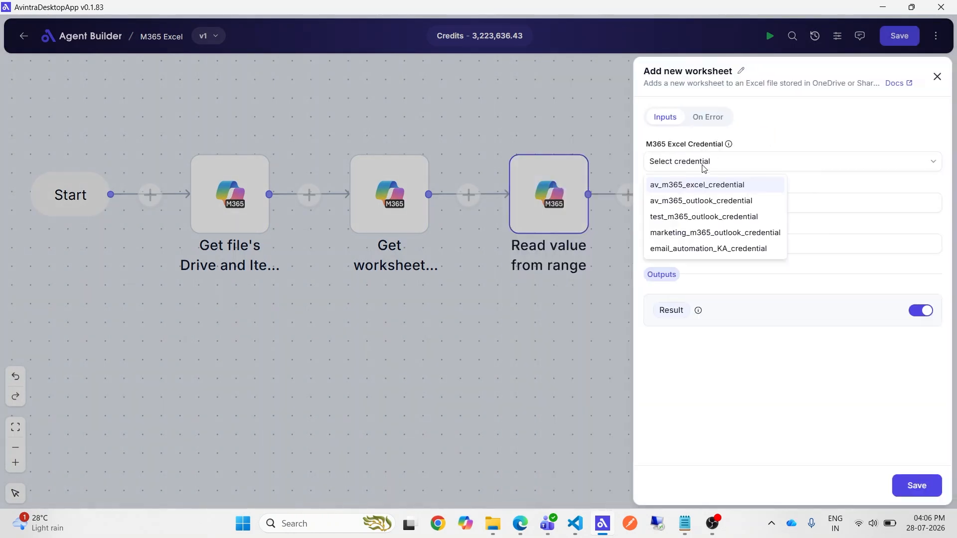
click(696, 188)
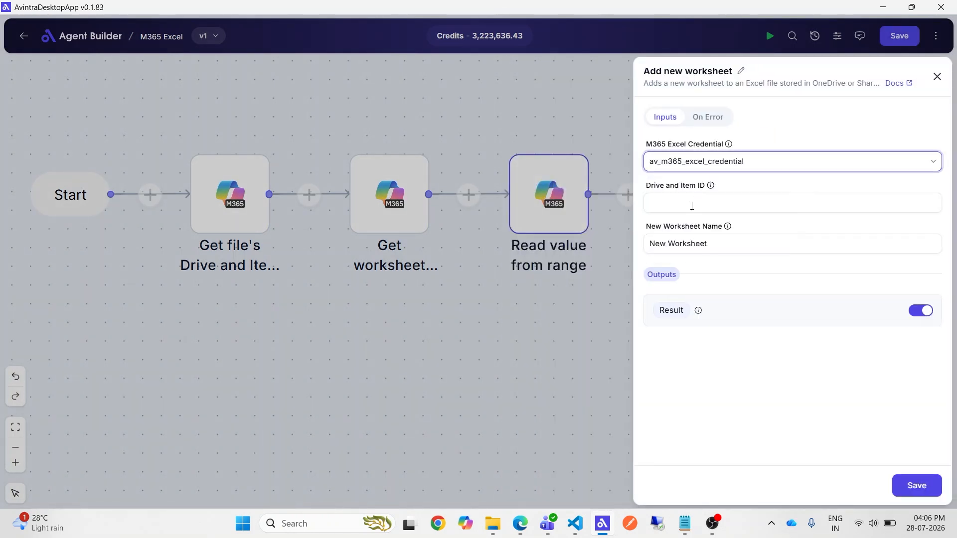
click(692, 204)
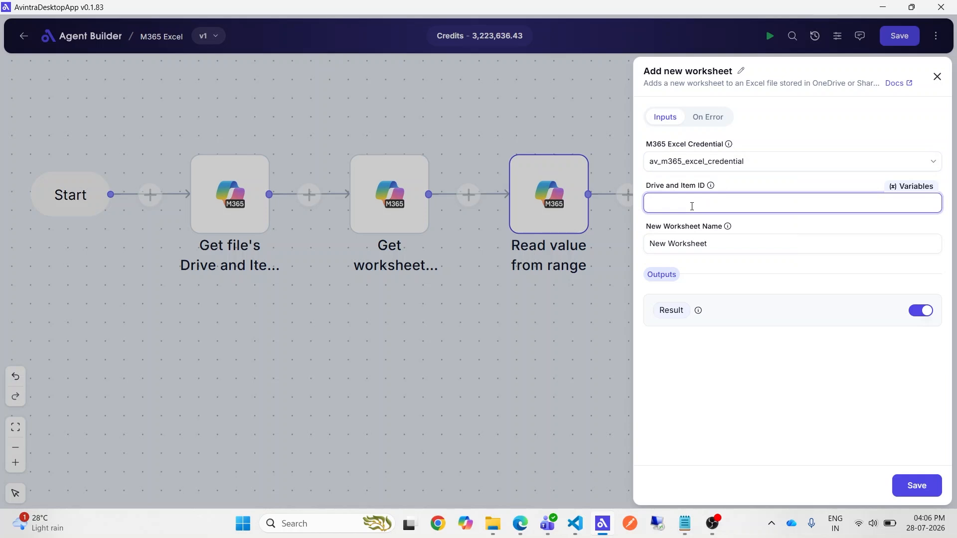
text({{ExcelResult.response.driveId.Value}}/items/{{ExcelResult.response.itemId.Value}})
key(Tab)
text(Test Worksheet)
- Rename the "Add new worksheet" node's output variable to TestWorksheetResult and save the node
click(661, 323)
text(TestWorksheet)
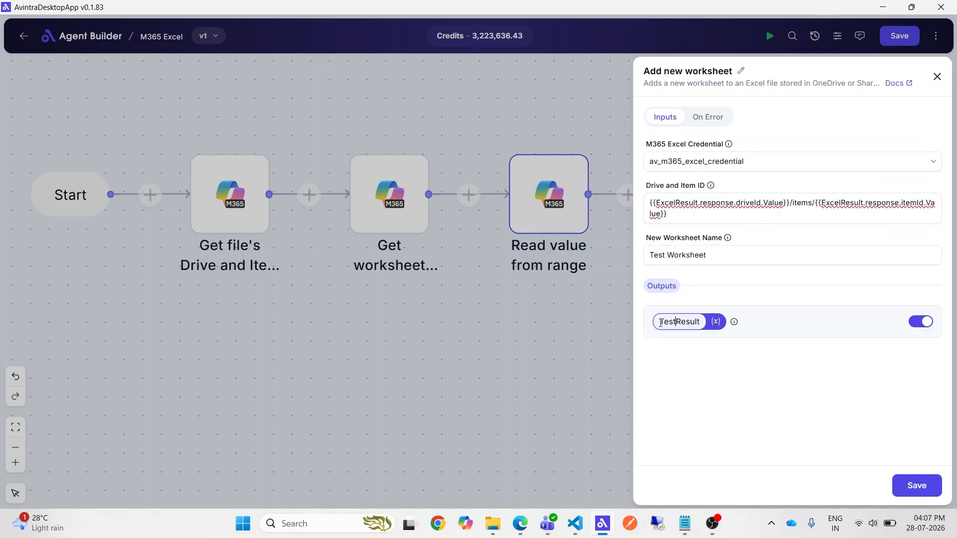
click(898, 488)
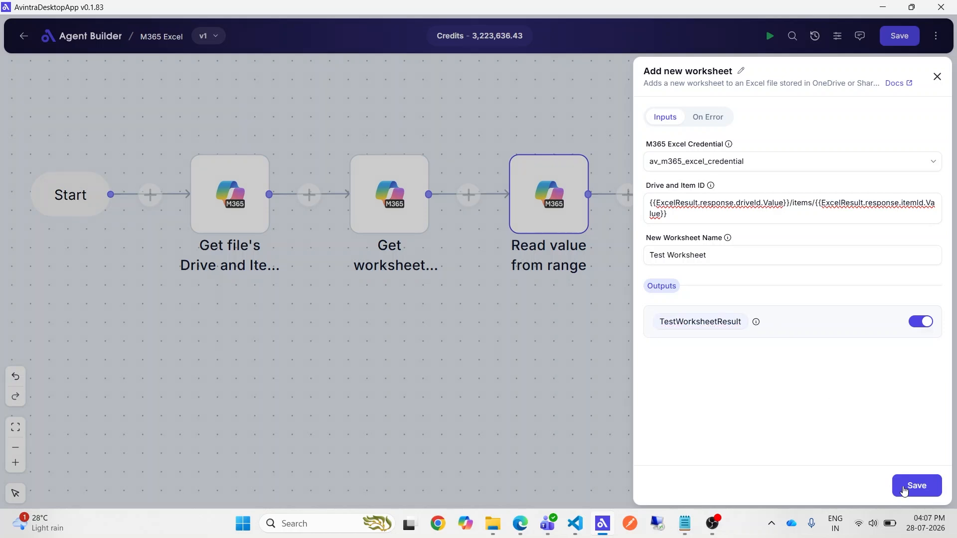
- Run the flow and examine the "Add new worksheet" node's input and output in the execution logs
click(772, 42)
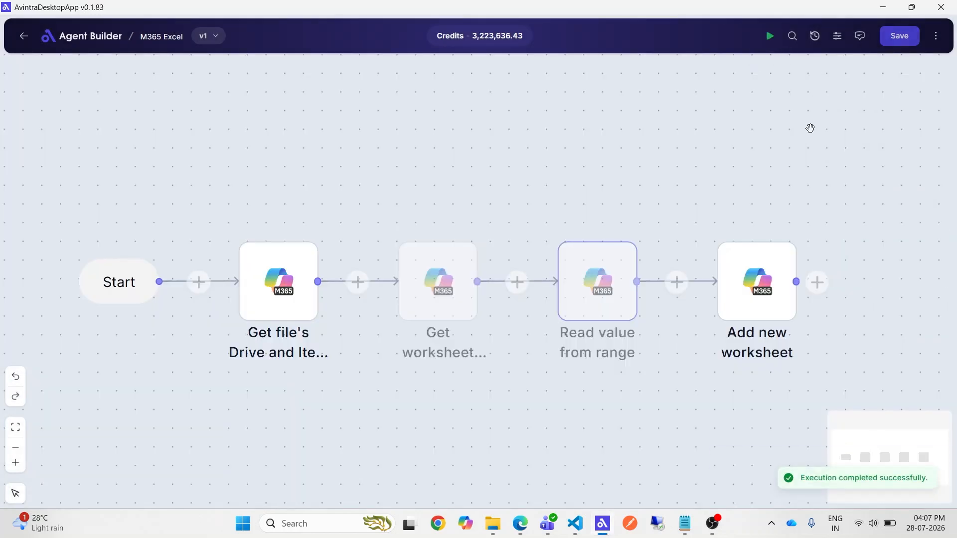
click(936, 36)
click(902, 71)
click(798, 294)
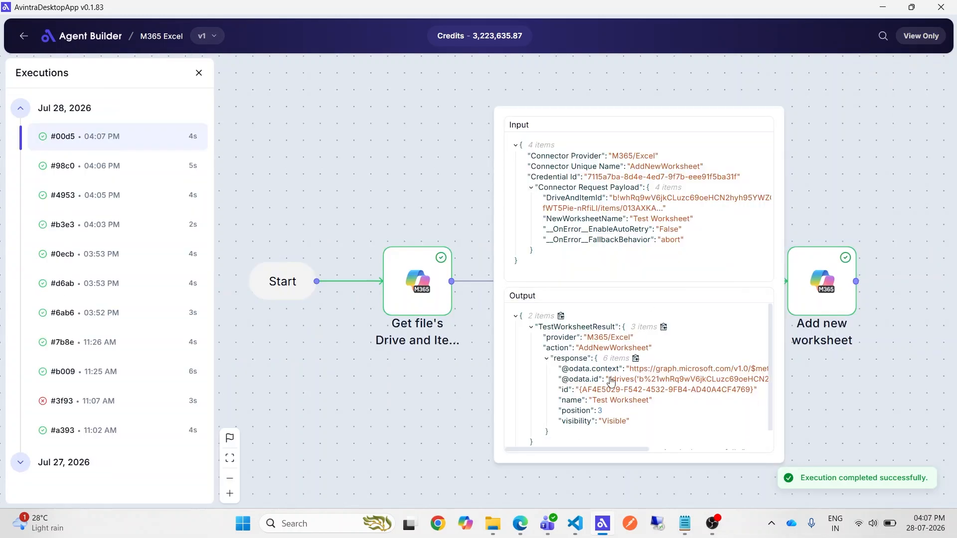
scroll(618, 427, down, 1)
scroll(614, 424, up, 1)
click(450, 405)
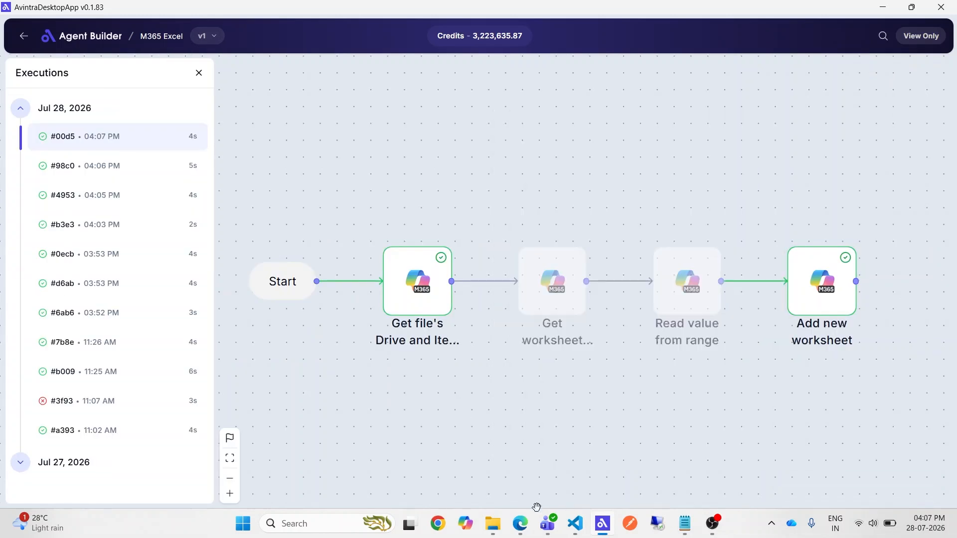
click(198, 72)
- Switch to Database.xlsx in the browser, check the Test Worksheet sheet, and return to Agent Builder
click(521, 524)
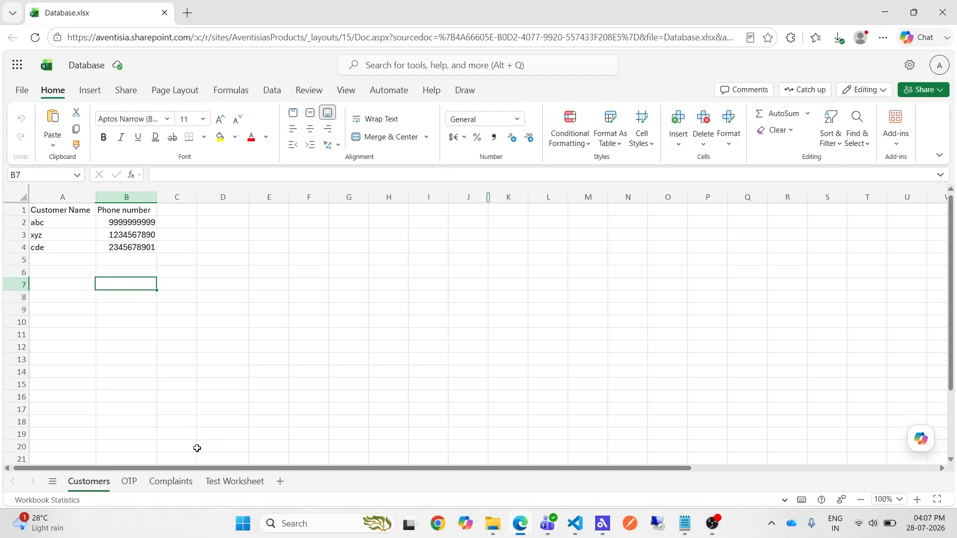
click(231, 482)
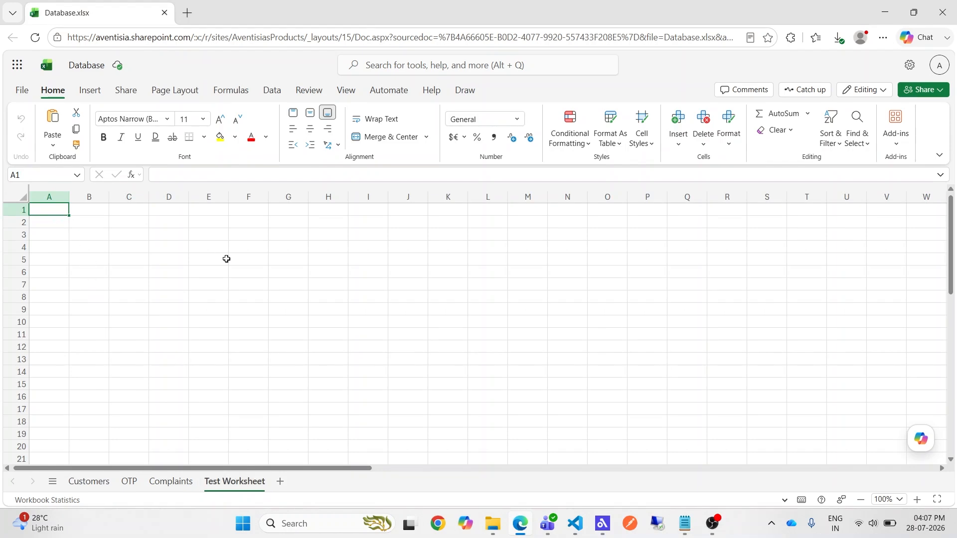
click(885, 12)
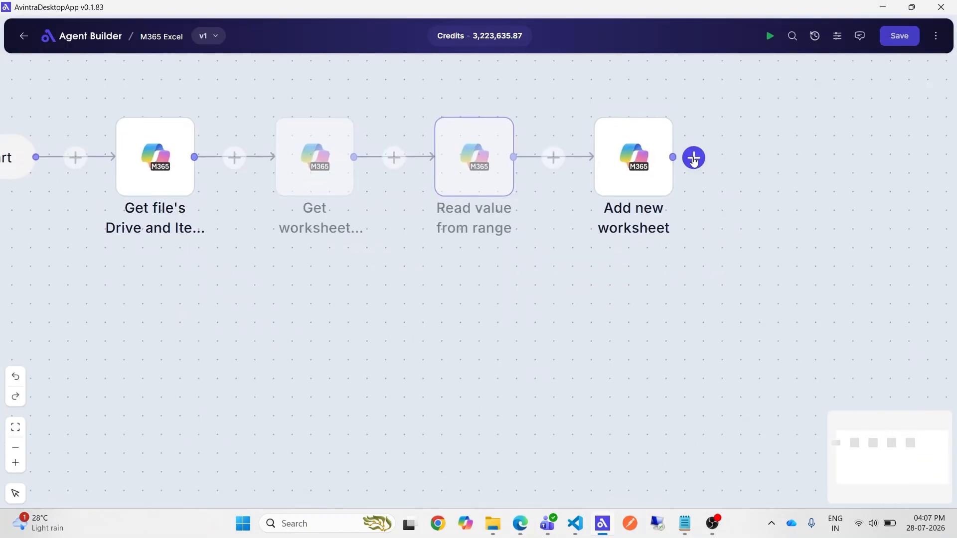
- Add an M365 Excel "Rename Worksheet" node after the "Add new worksheet" node
click(693, 158)
click(818, 249)
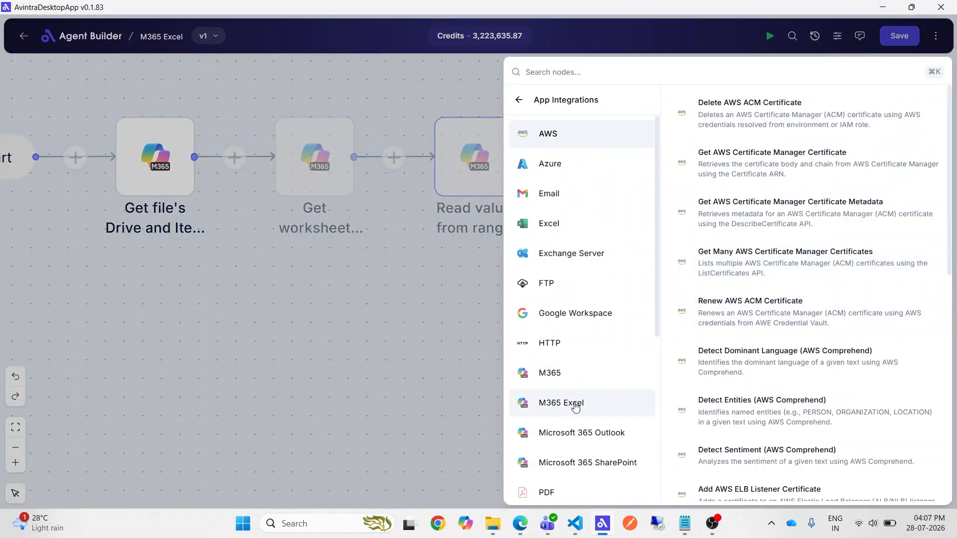
click(573, 403)
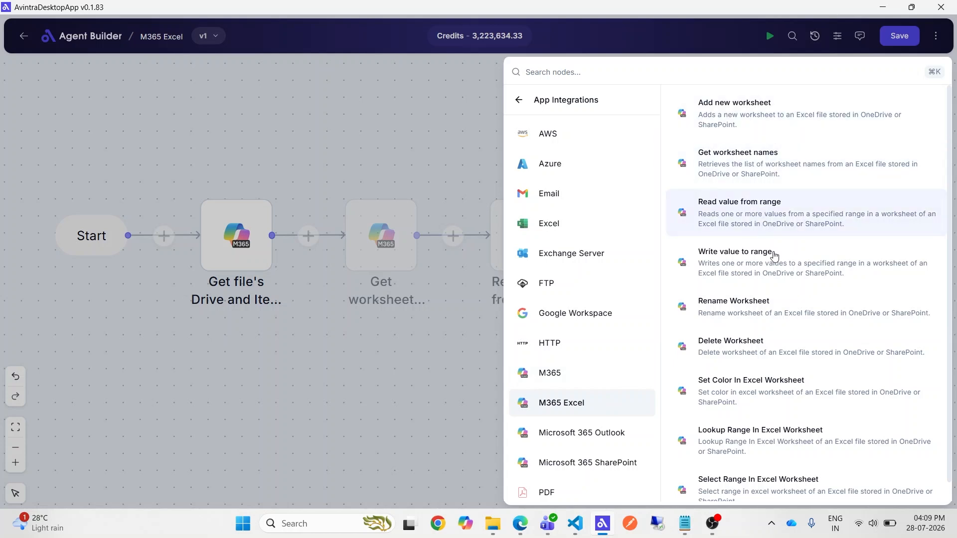
click(788, 297)
- Give the rename node av_m365_excel_credential and the Drive and Item ID {{ExcelResult.response.driveId.Value}}/items/{{ExcelResult.response.itemId.Value}}
click(696, 162)
click(696, 185)
click(681, 205)
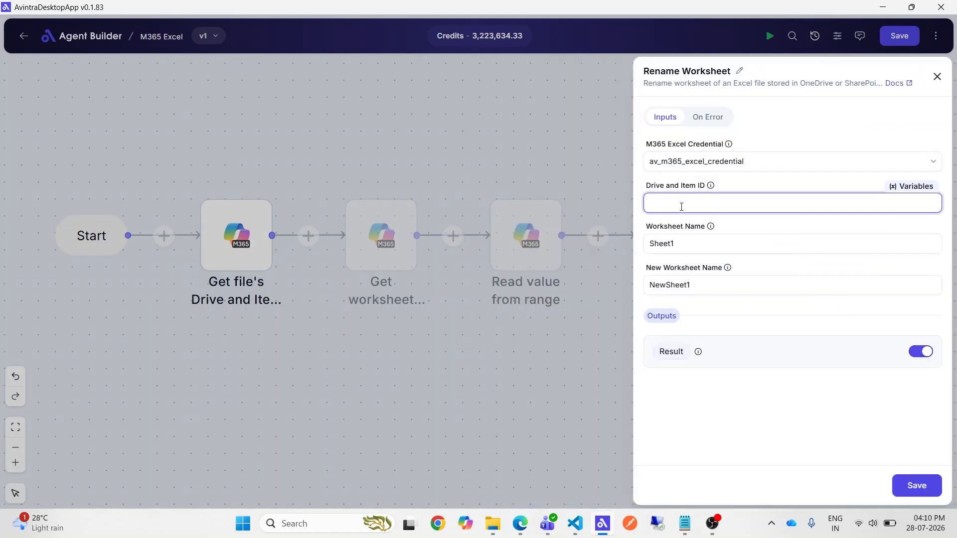
key(ctrl+v)
- Set the rename node's worksheet name to Customers and its new worksheet name to Customers_updated, and save the node
click(705, 258)
text(Customer)
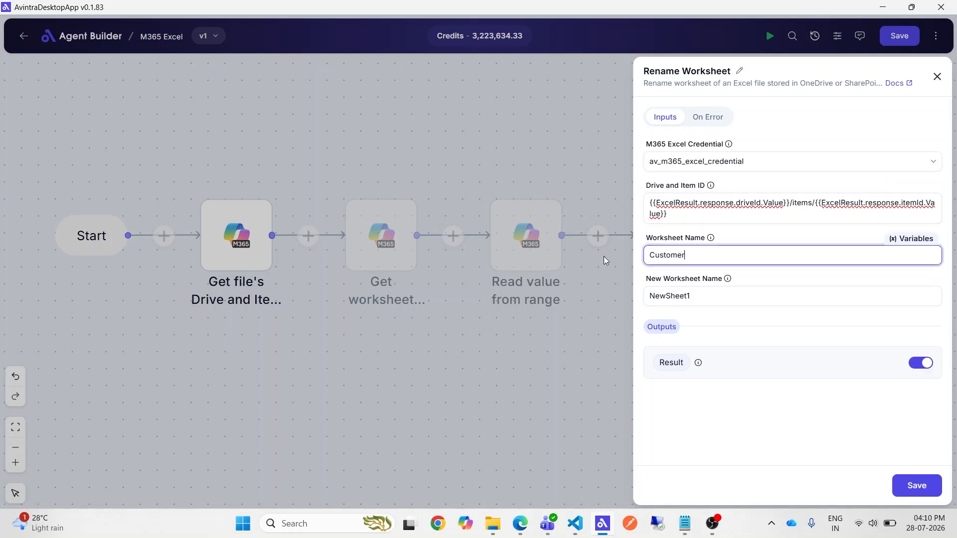
text(s)
key(ctrl+a)
key(ctrl+c)
key(Tab)
key(ctrl+v)
text(_updated)
click(900, 484)
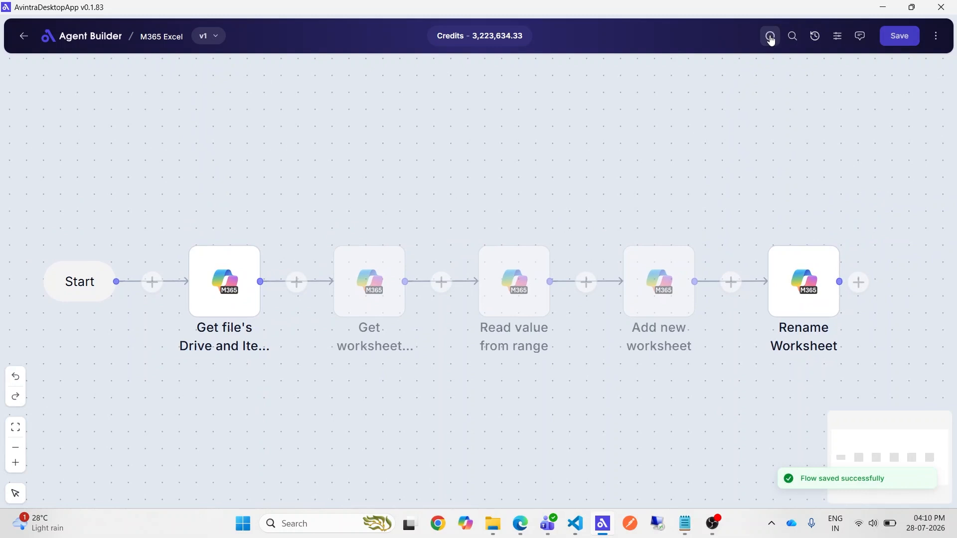
- Run the flow, check the Customers_updated sheet in Database.xlsx in the browser, and return to Agent Builder
click(771, 37)
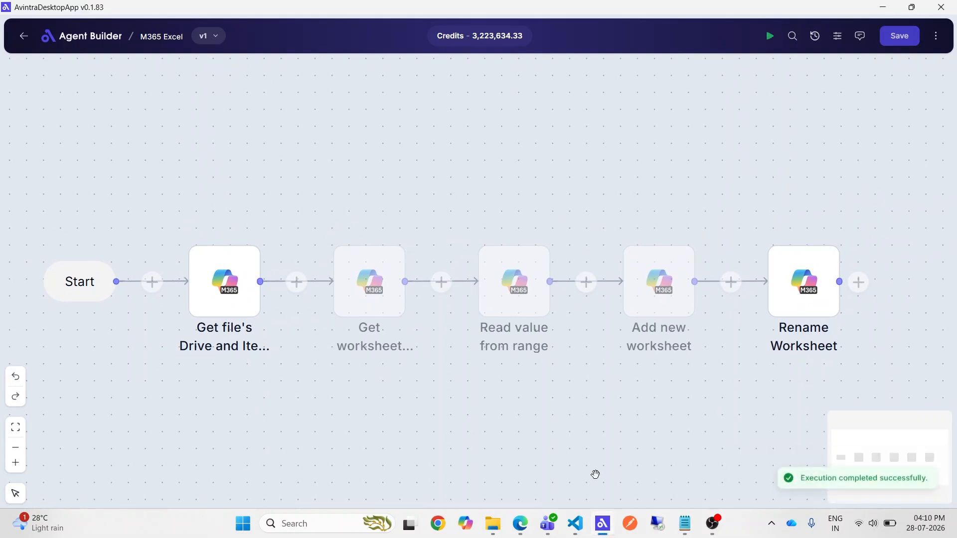
click(531, 525)
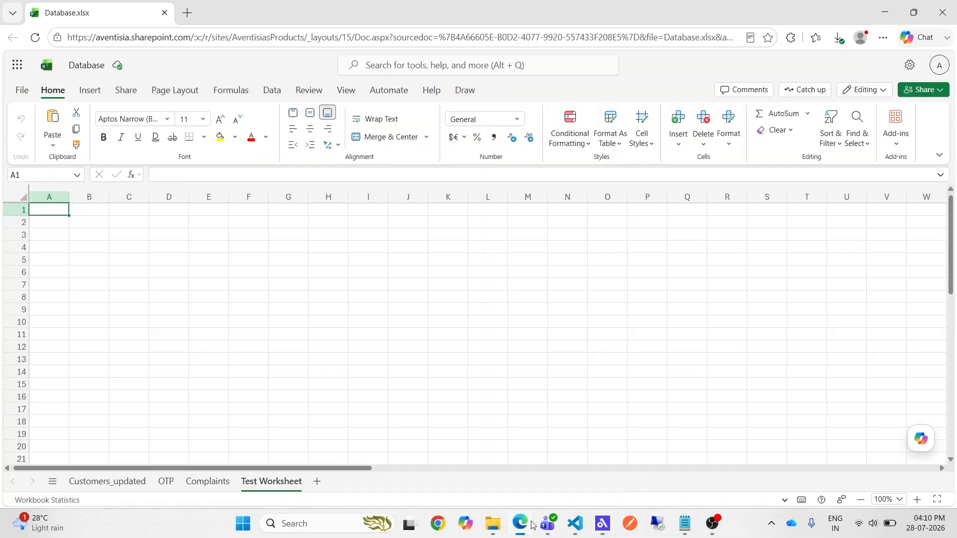
click(117, 483)
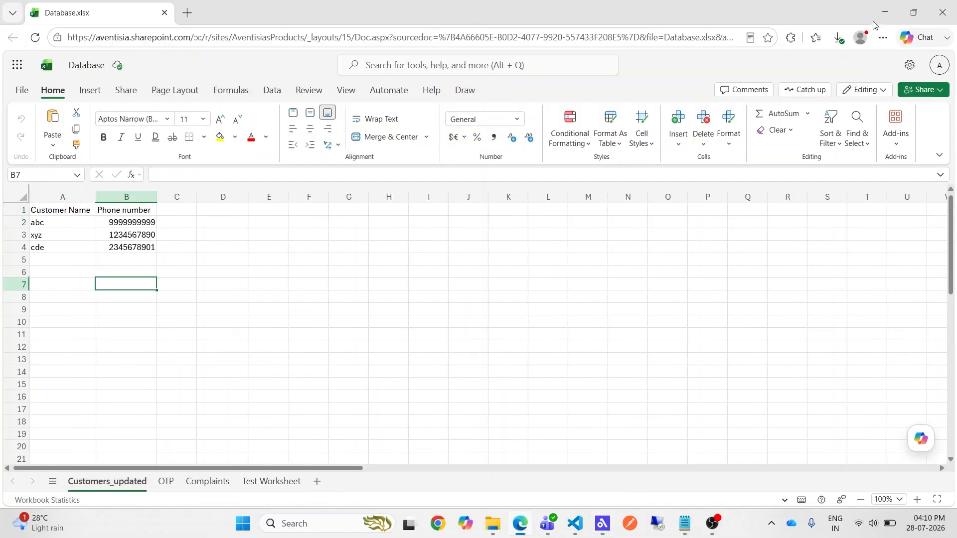
click(885, 12)
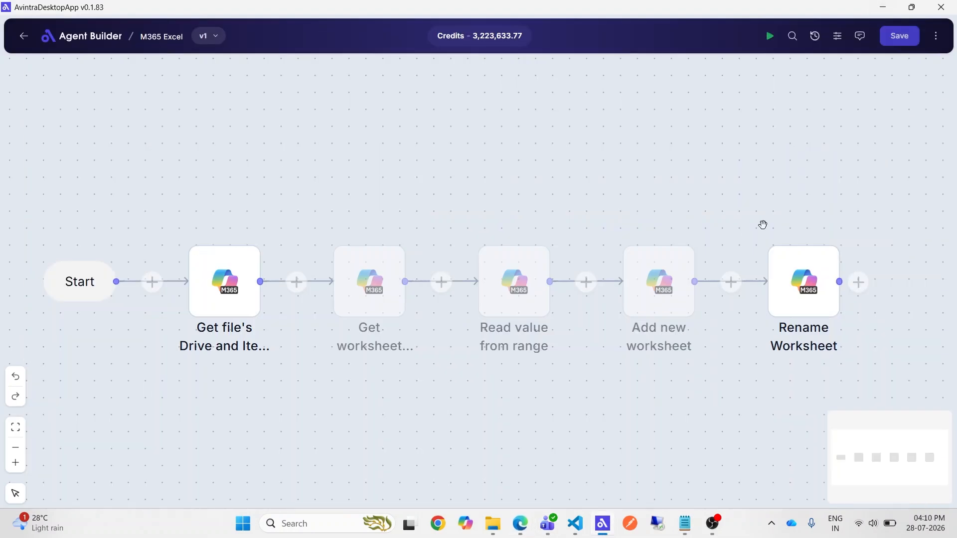